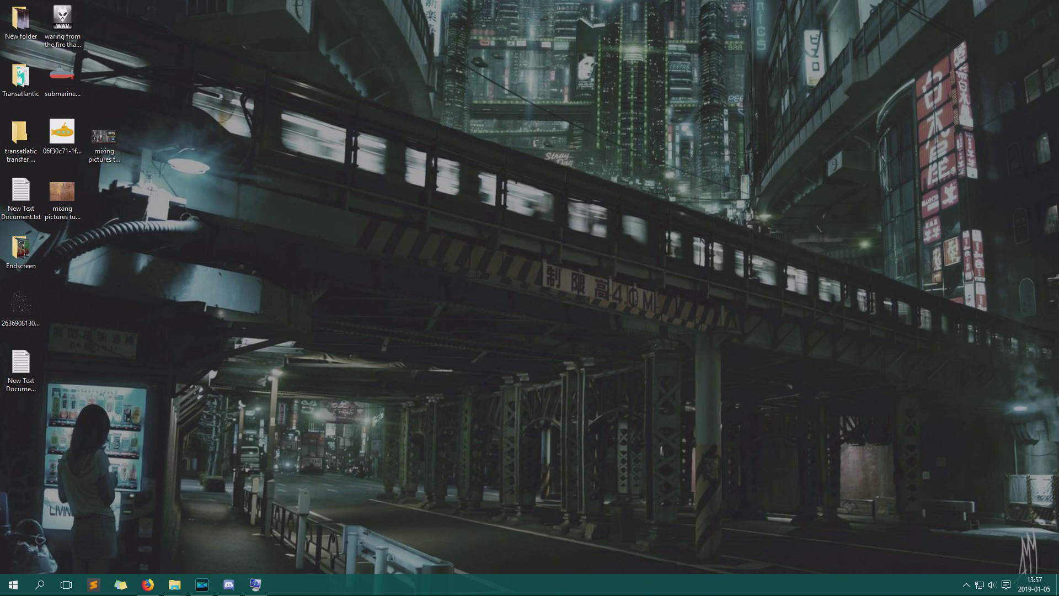
Open Control Panel from the Win+X menu and go to its System page.
key(super+x)
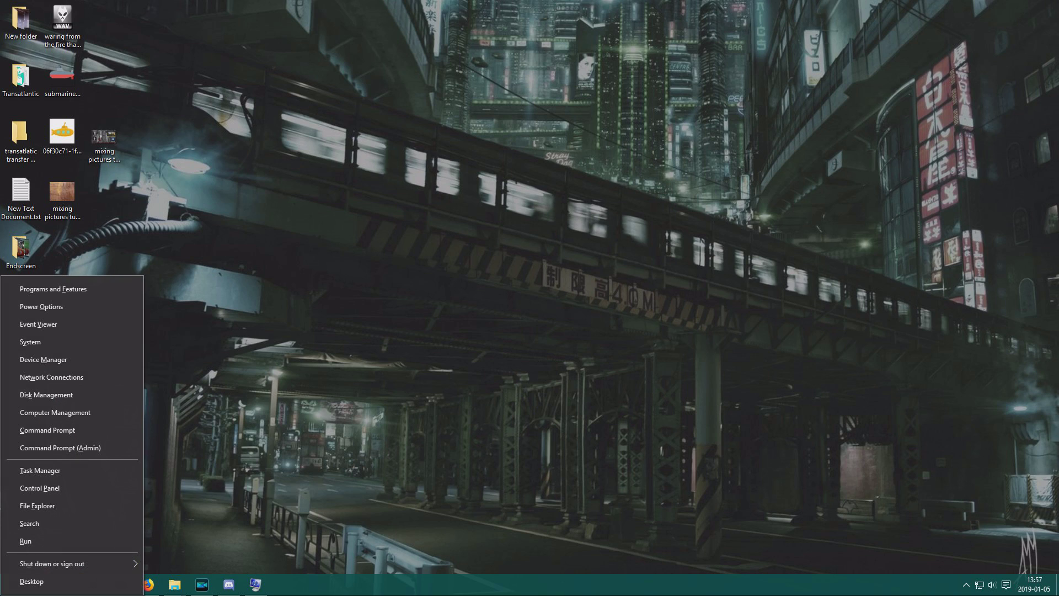
key(e)
key(p)
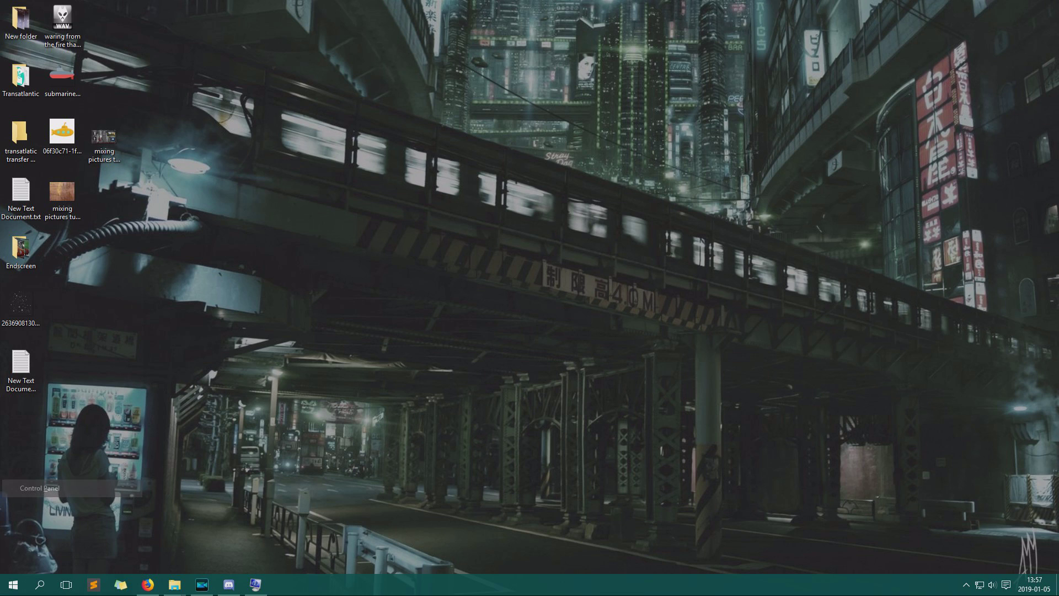
scroll(662, 275, down, 1)
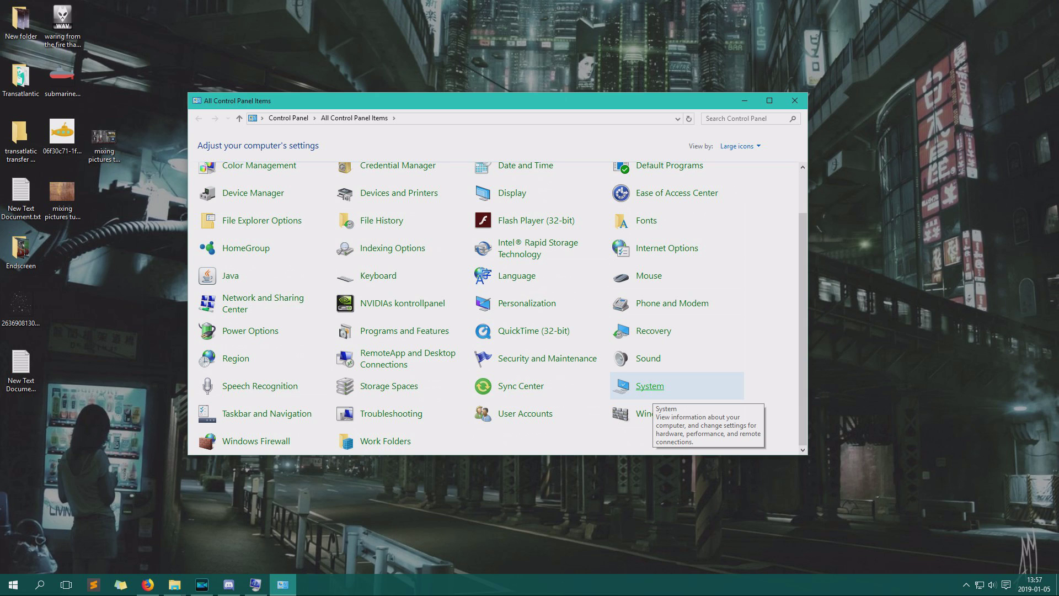
click(650, 386)
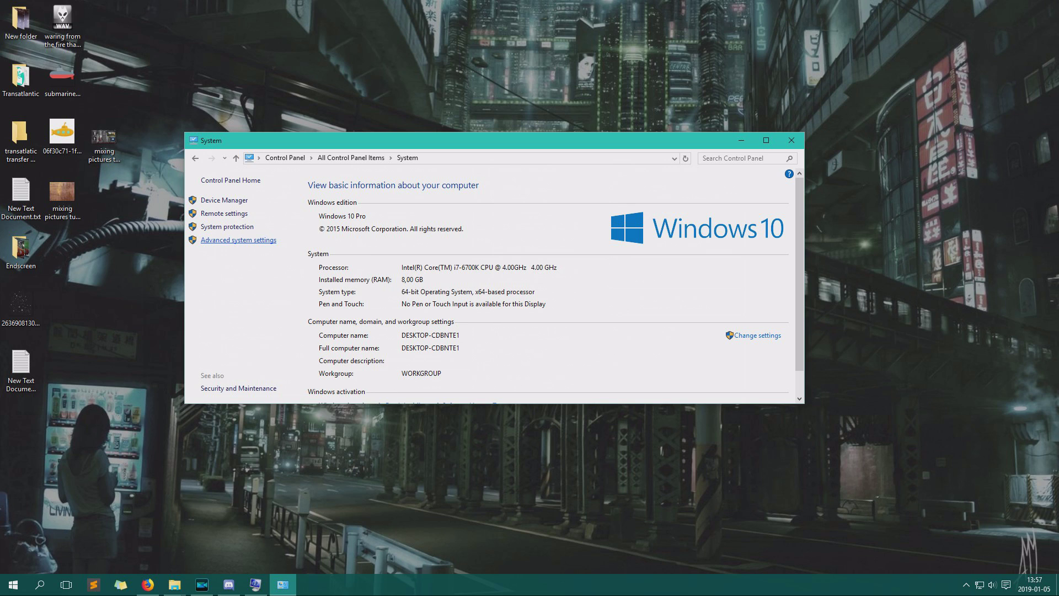
click(239, 240)
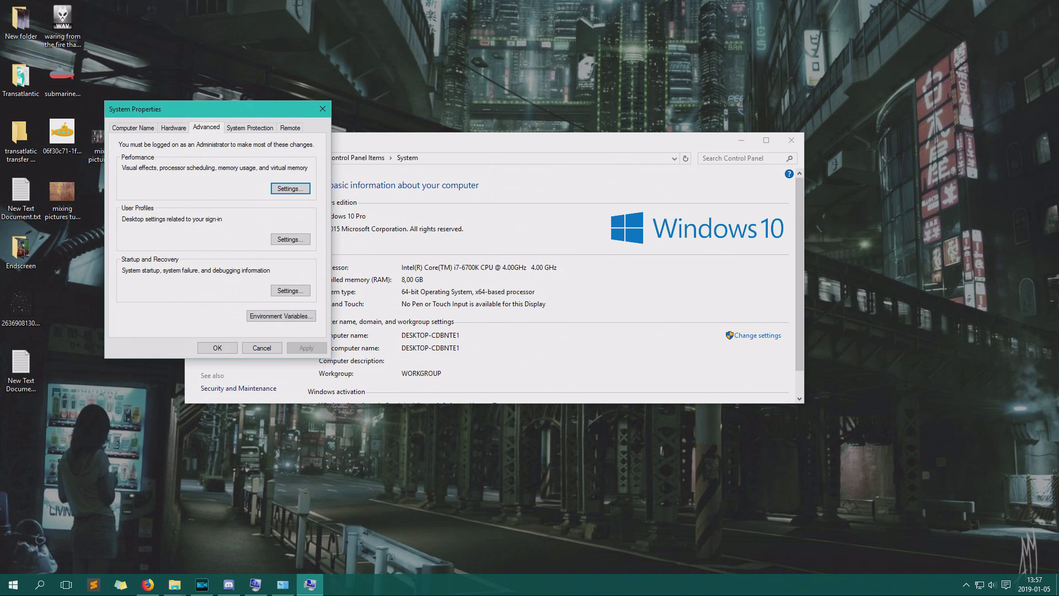
drag(274, 107, 534, 129)
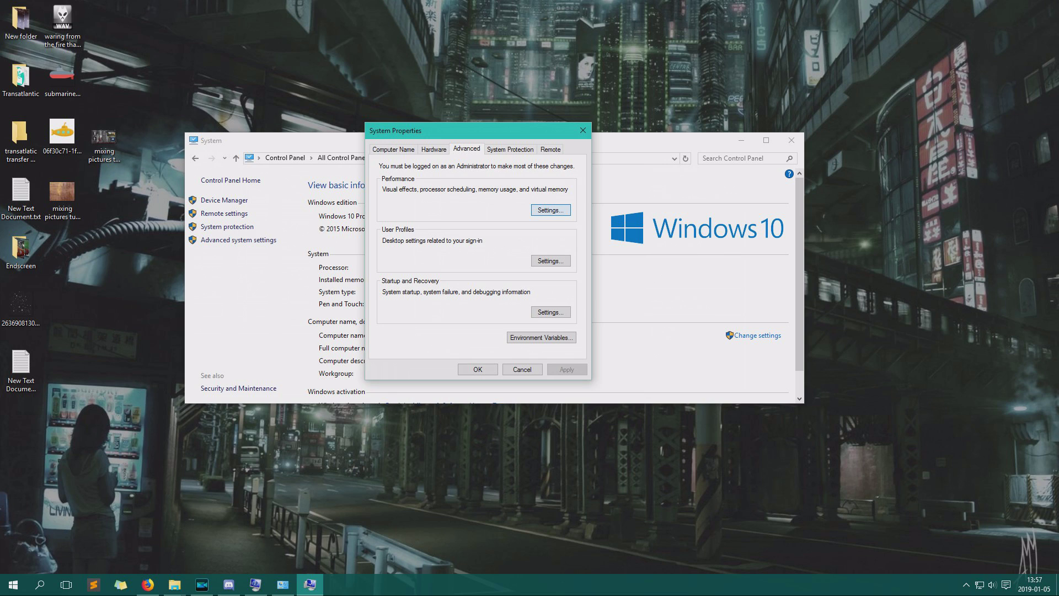
key(ctrl+shift+Tab)
key(ctrl+shift+Tab)
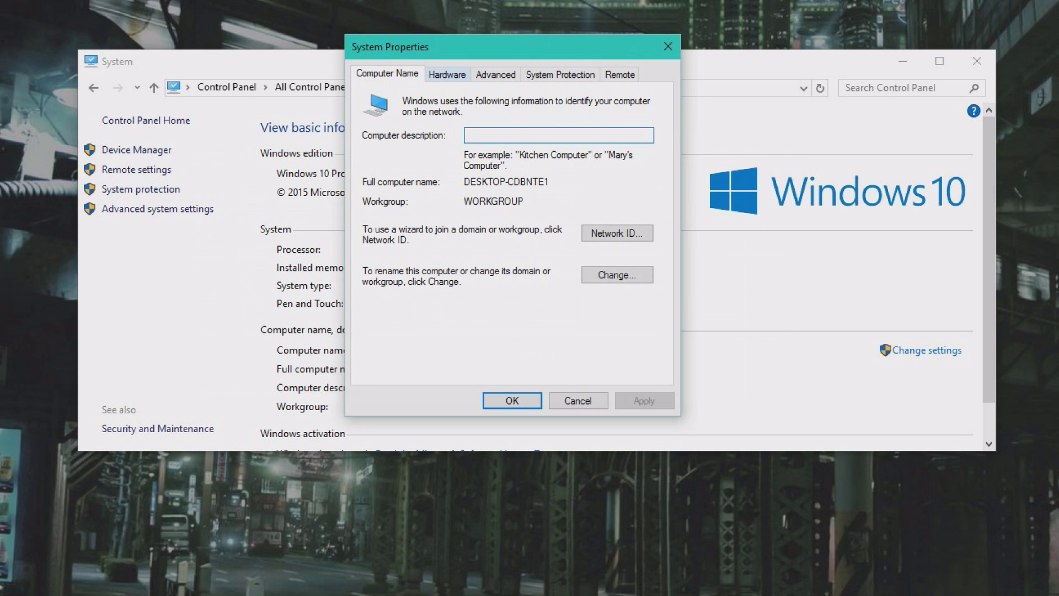
key(ctrl+Tab)
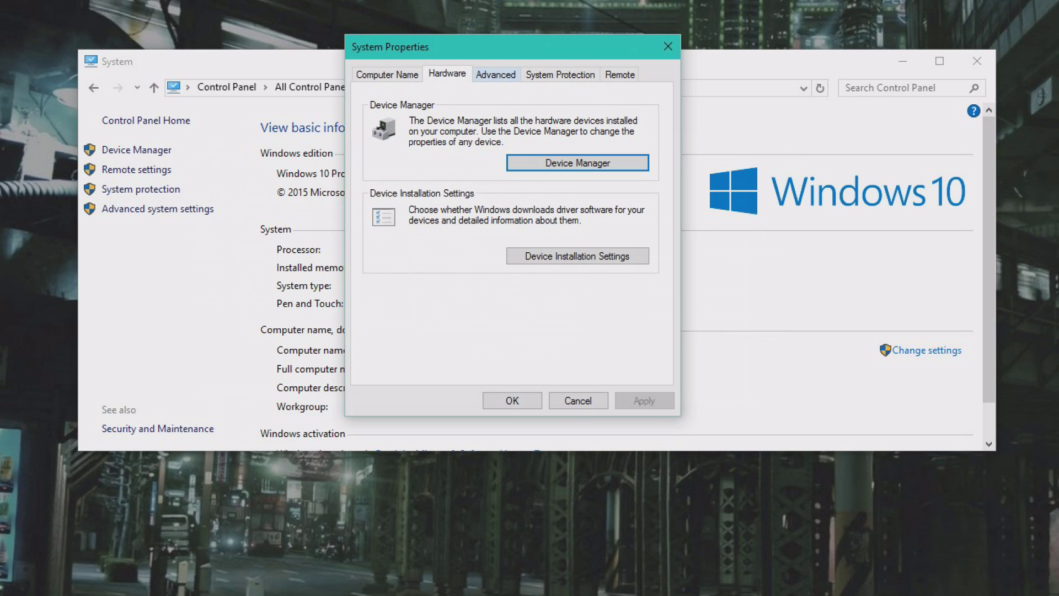
key(ctrl+Tab)
key(ctrl+Tab)
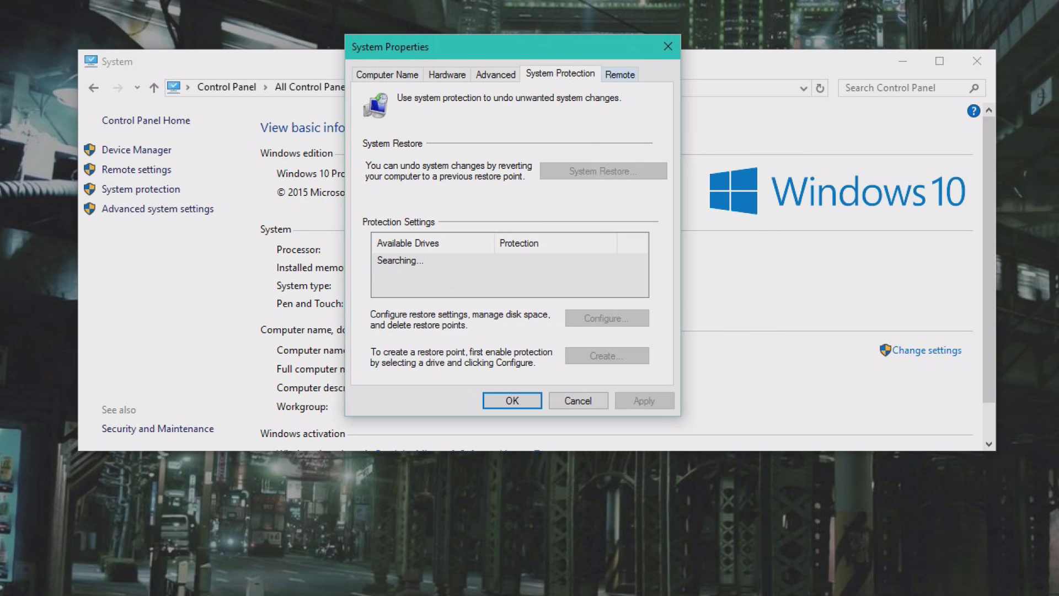
key(ctrl+Tab)
key(ctrl+shift+Tab)
key(ctrl+shift+Tab)
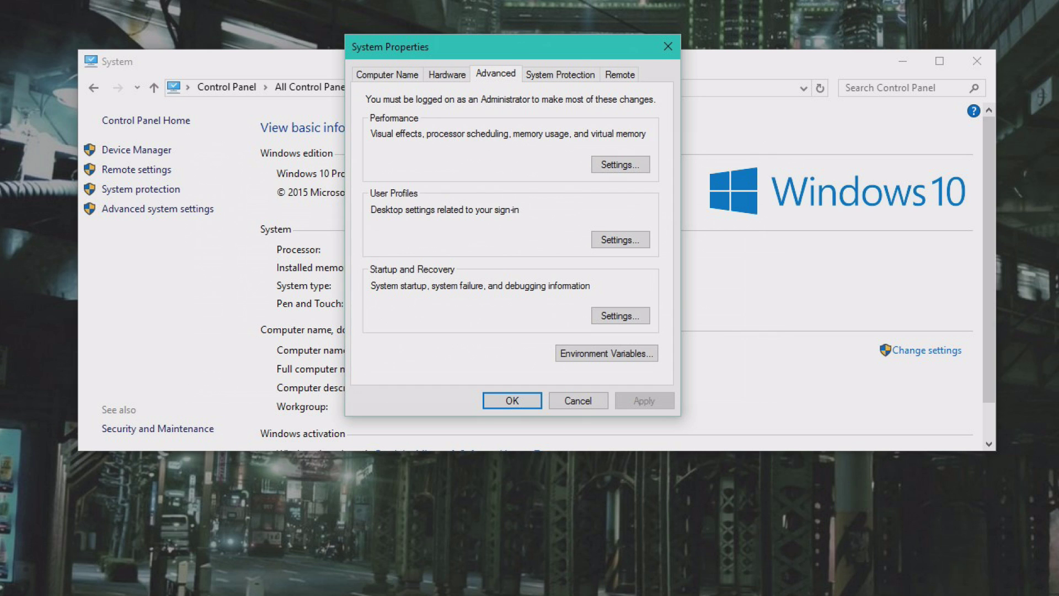
key(shift+Tab)
key(shift+Tab)
Open Performance Options, switch to its Advanced tab and open the Virtual Memory settings.
key(Return)
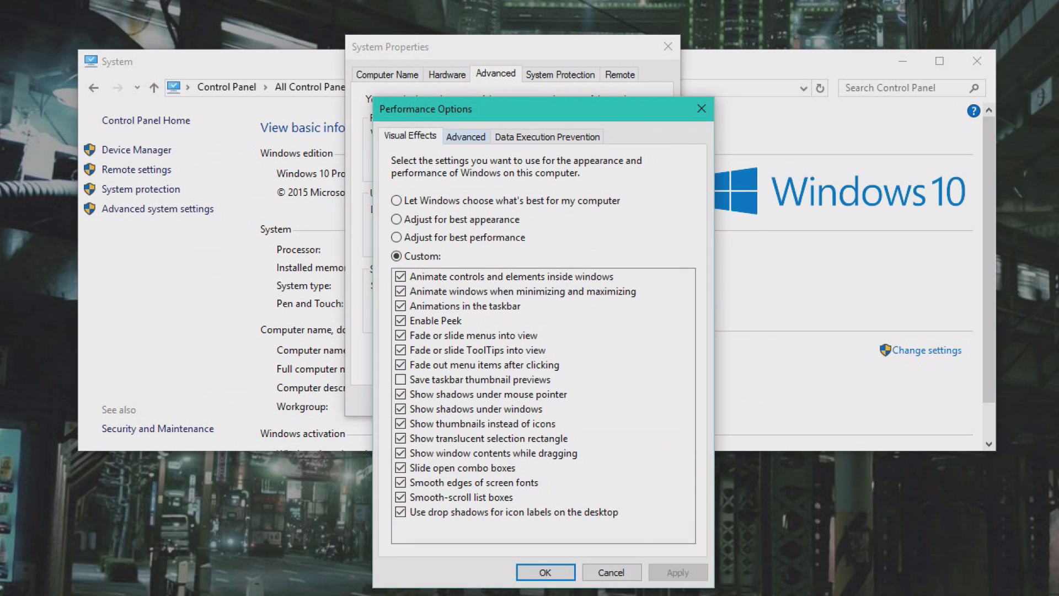
key(ctrl+Tab)
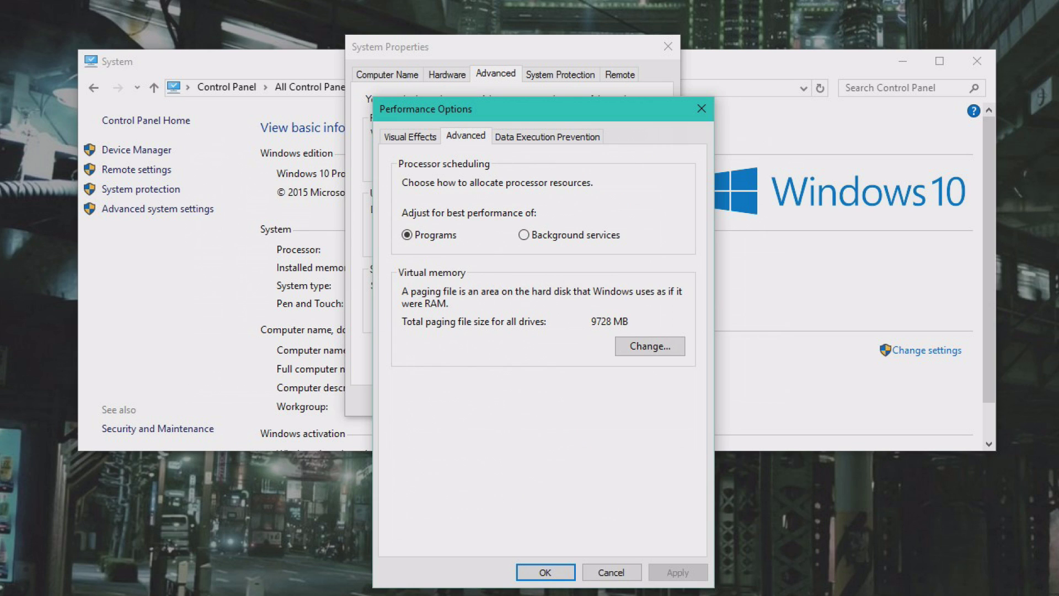
key(ctrl+shift+Tab)
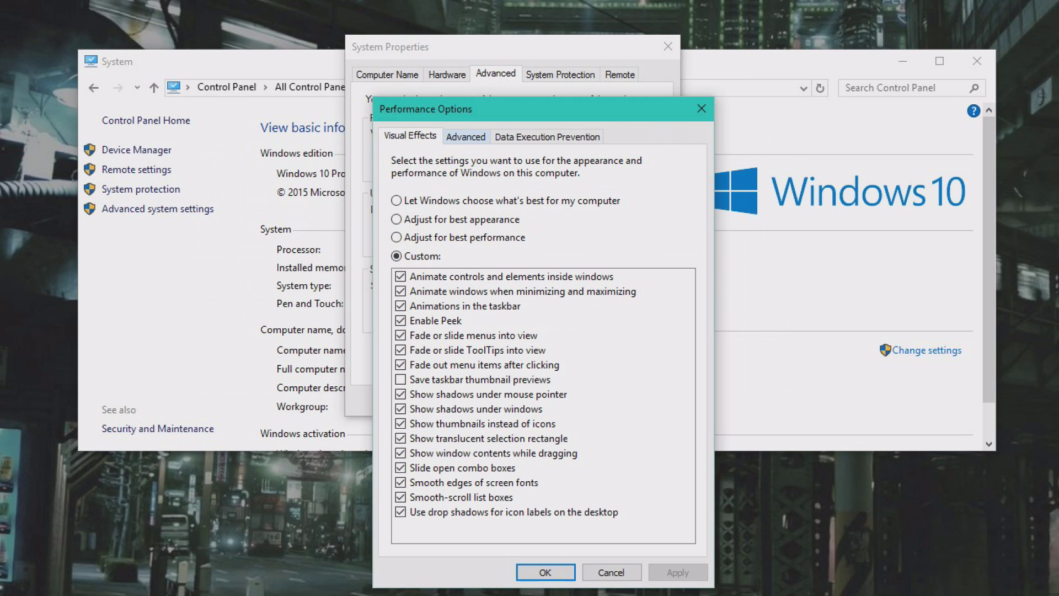
key(ctrl+Tab)
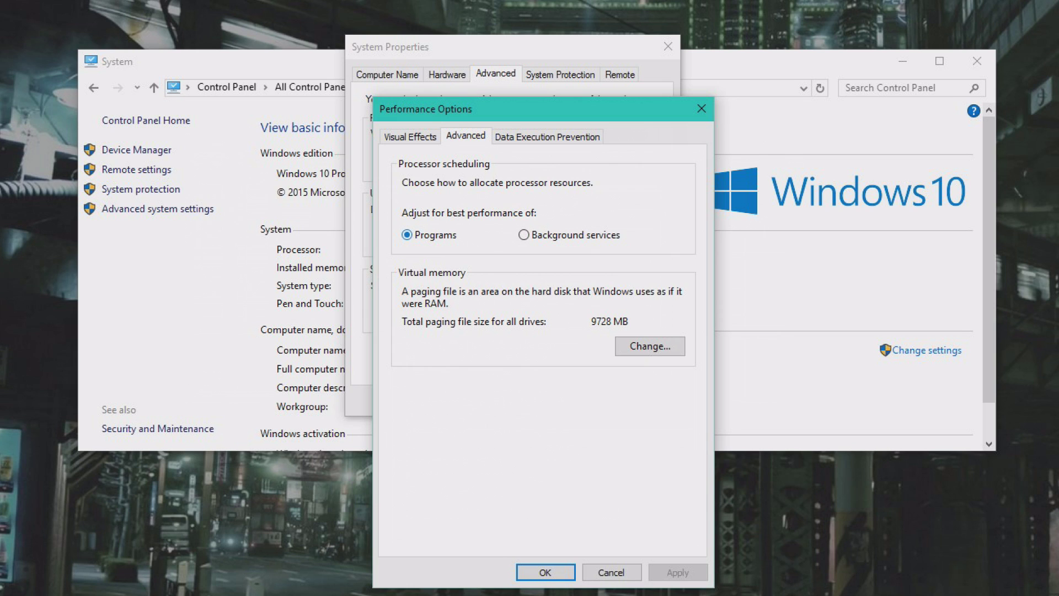
key(alt+c)
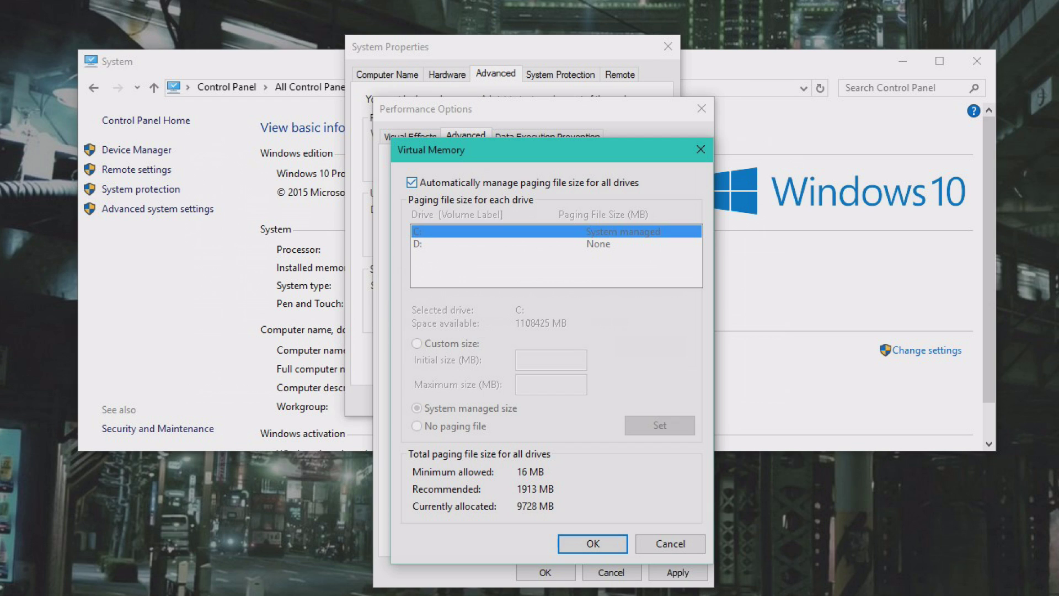
Turn off automatic paging file management and choose Custom size for drive C:.
key(alt+a)
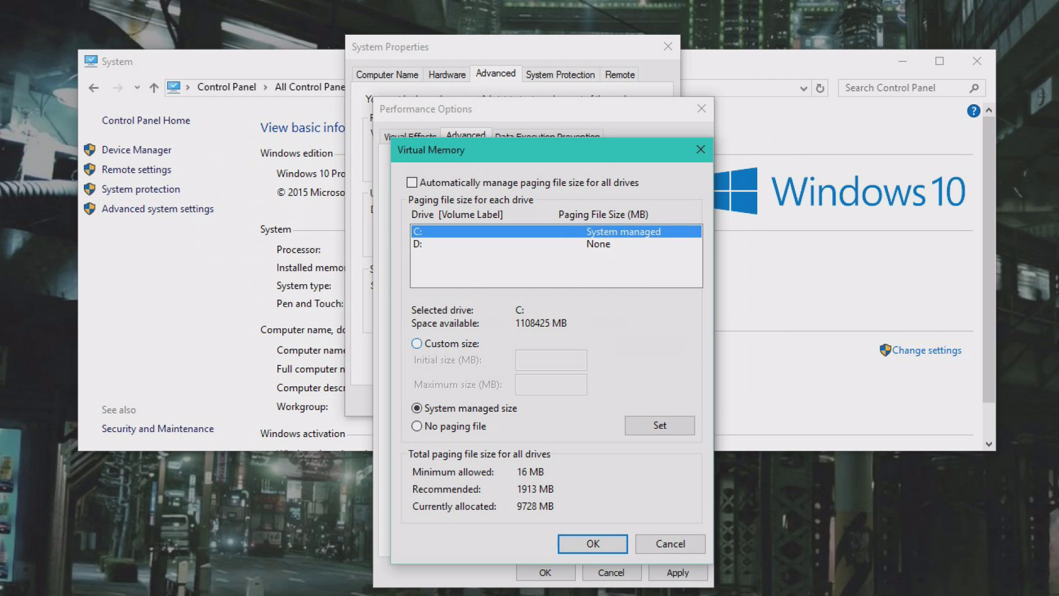
key(alt+c)
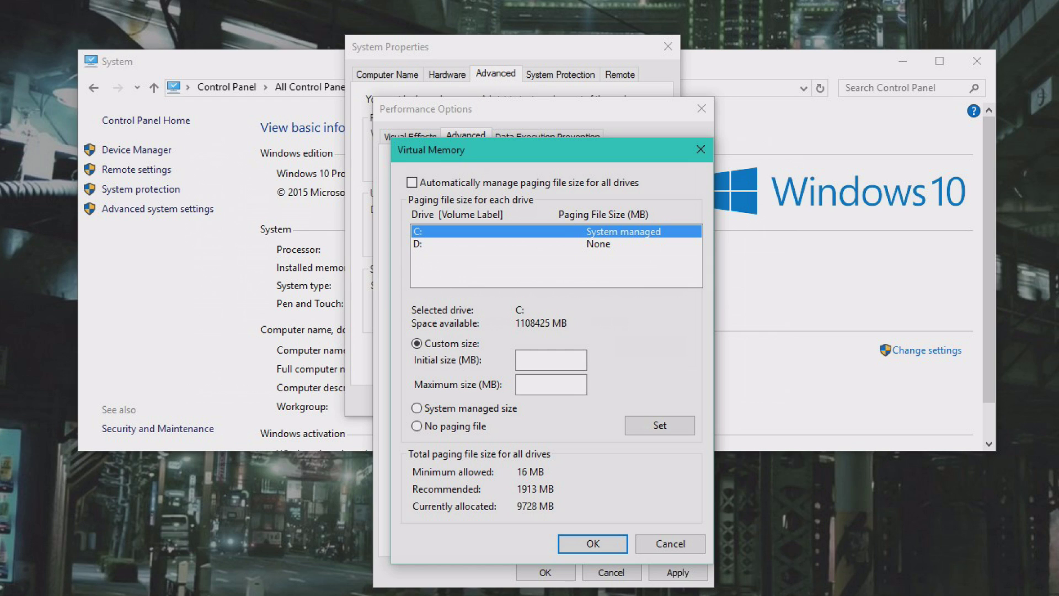
click(551, 360)
Launch Calculator from the Start search.
key(super)
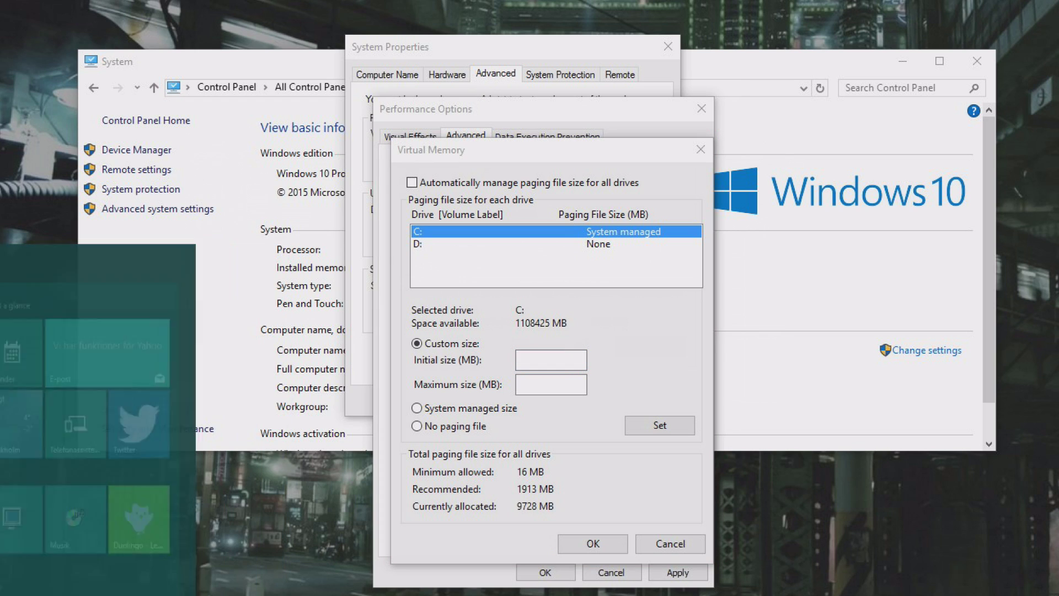
text(s)
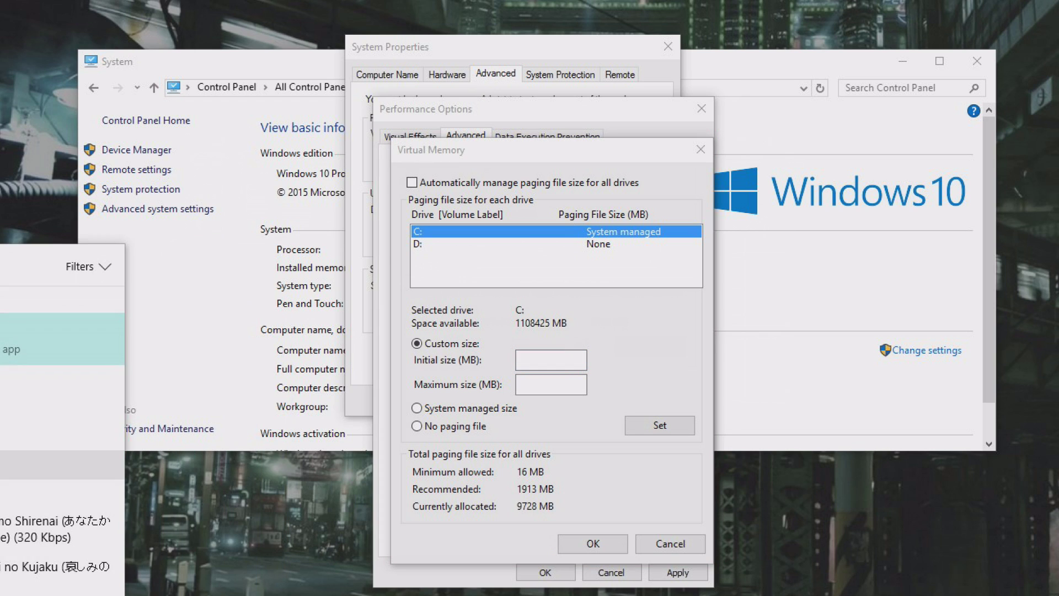
key(Return)
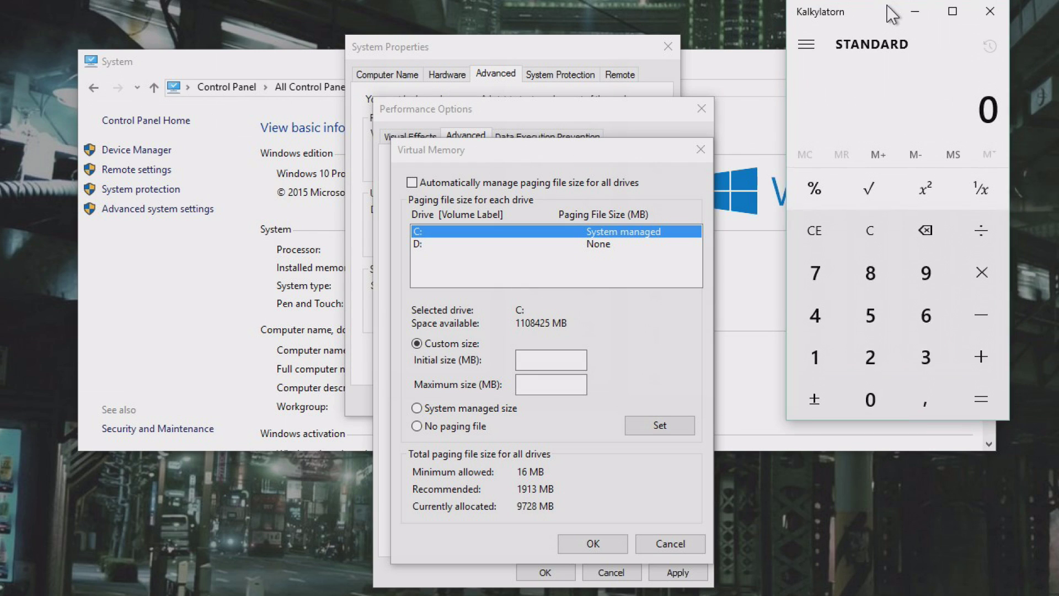
Compute 1024 × 16 = 16384 in Calculator, then return to the Initial size field.
drag(894, 15, 869, 39)
click(792, 381)
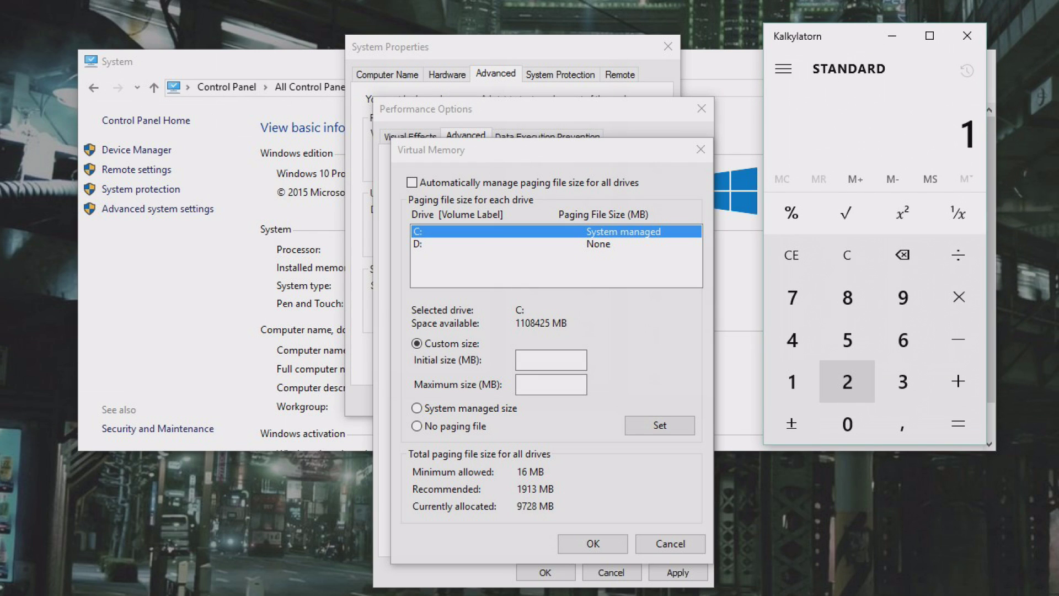
click(848, 424)
click(848, 382)
click(793, 339)
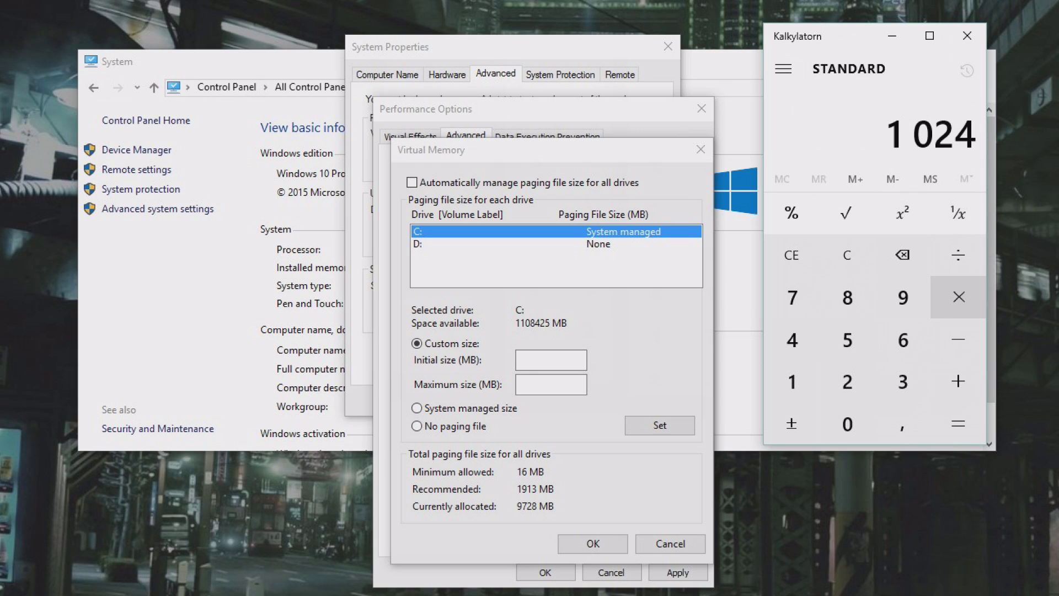
click(959, 297)
click(793, 382)
click(903, 340)
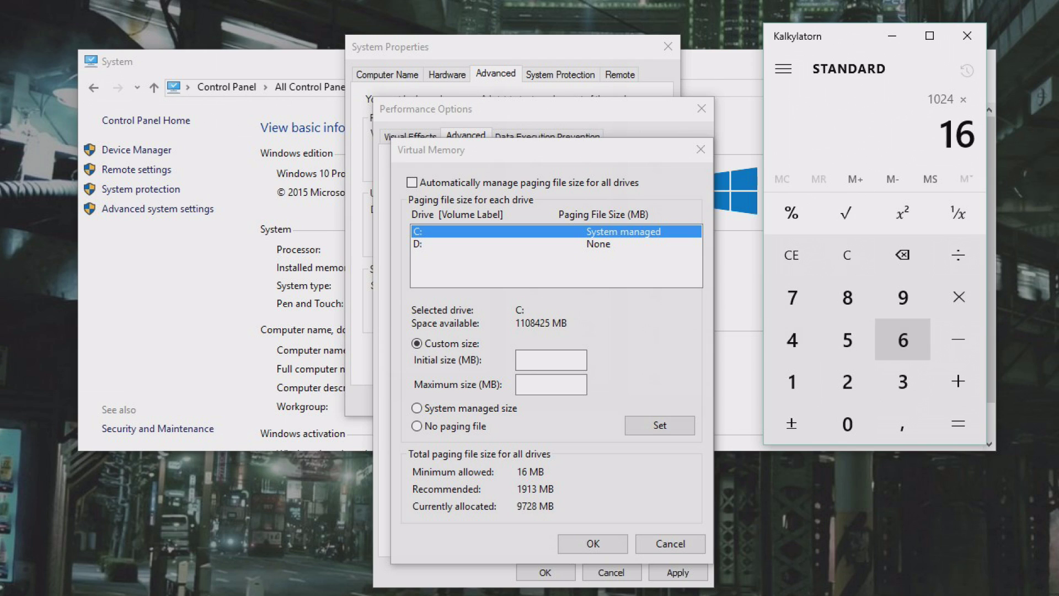
click(958, 423)
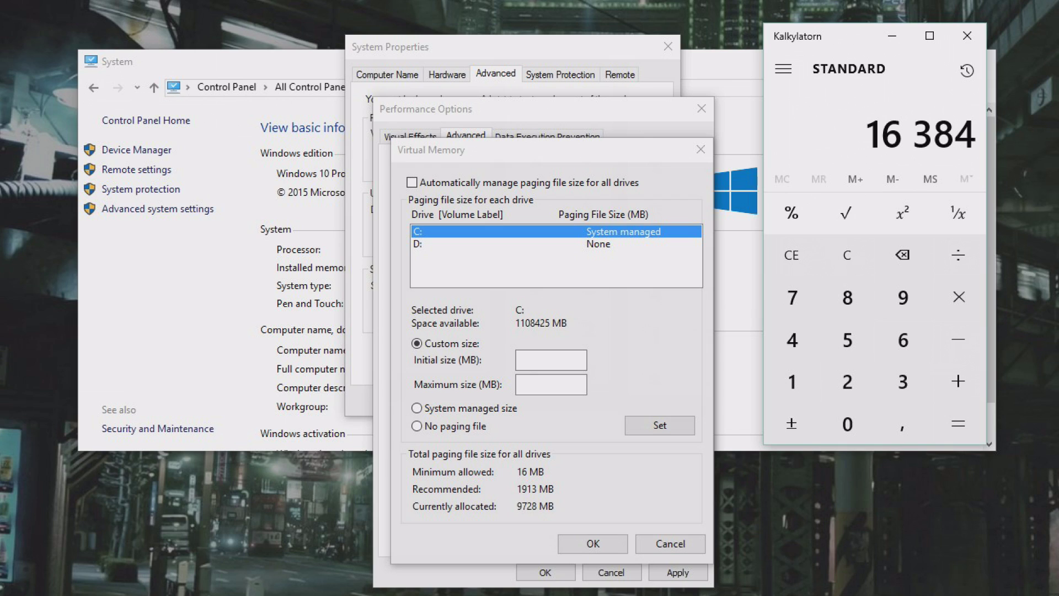
click(551, 359)
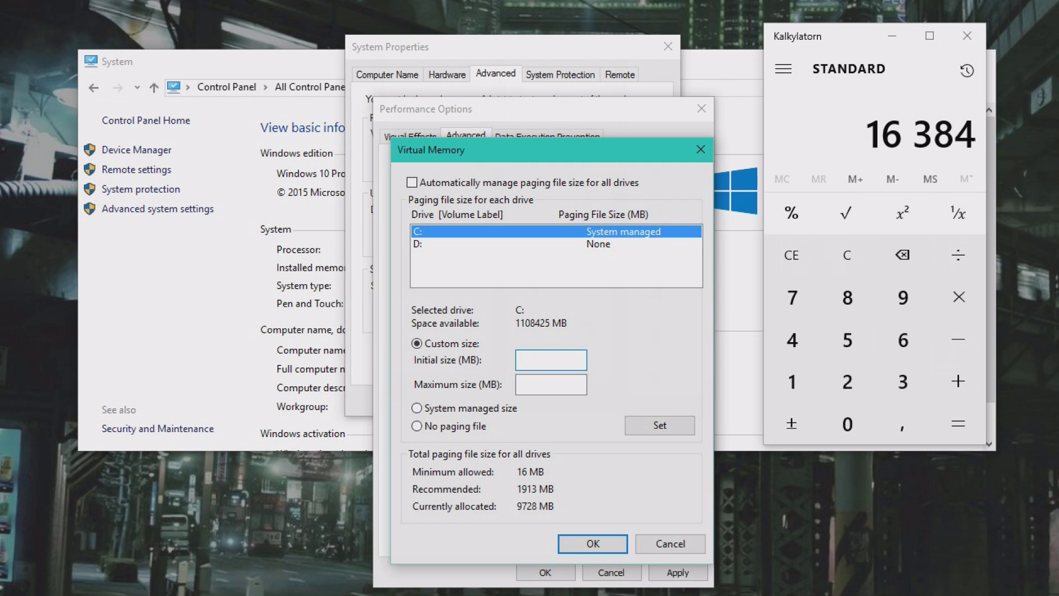
Set drive C:'s paging file to 16384 MB initial and 16384 MB maximum size.
text(16)
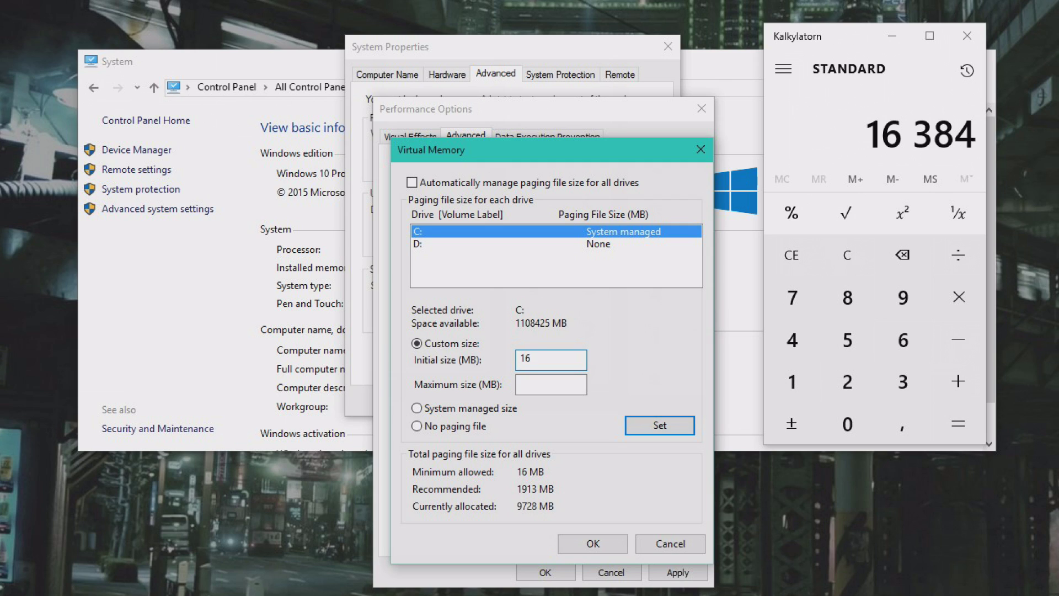
text(384)
key(ctrl+a)
key(ctrl+c)
key(Tab)
key(ctrl+v)
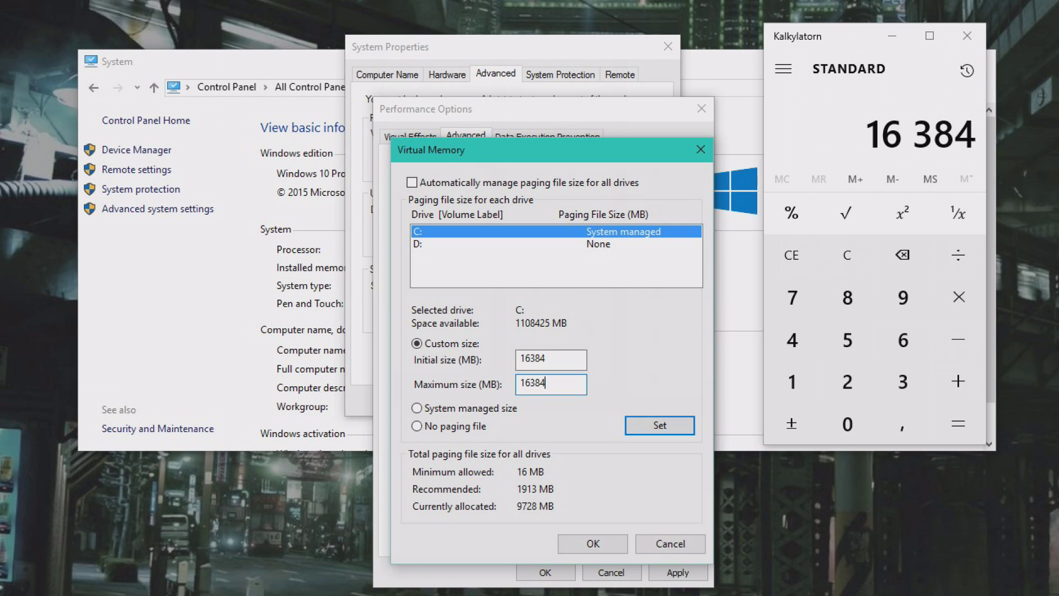
key(Return)
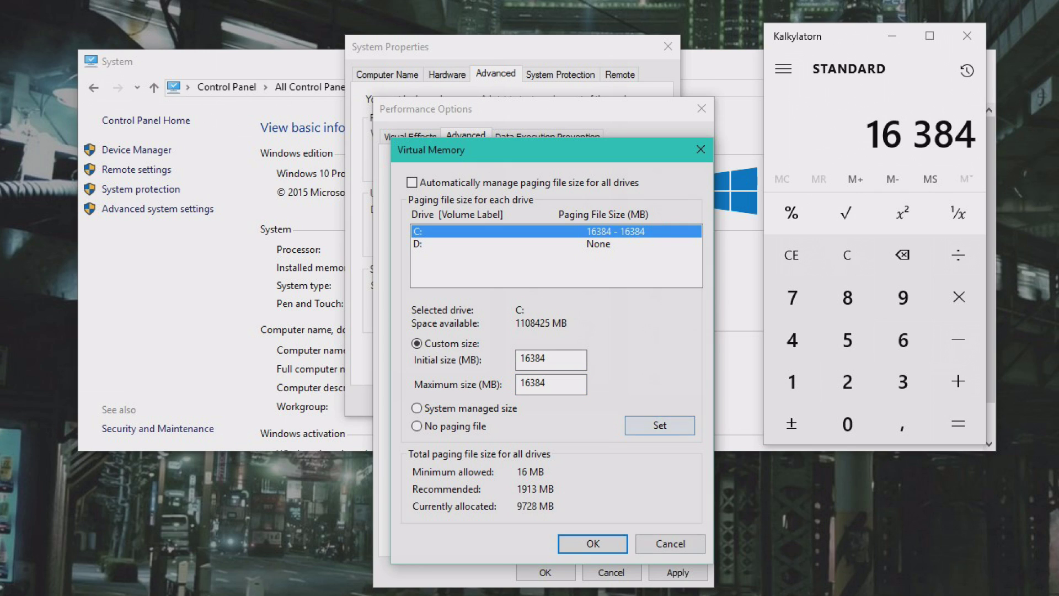
Confirm the virtual memory change, accept the restart warning and close Performance Options.
key(Return)
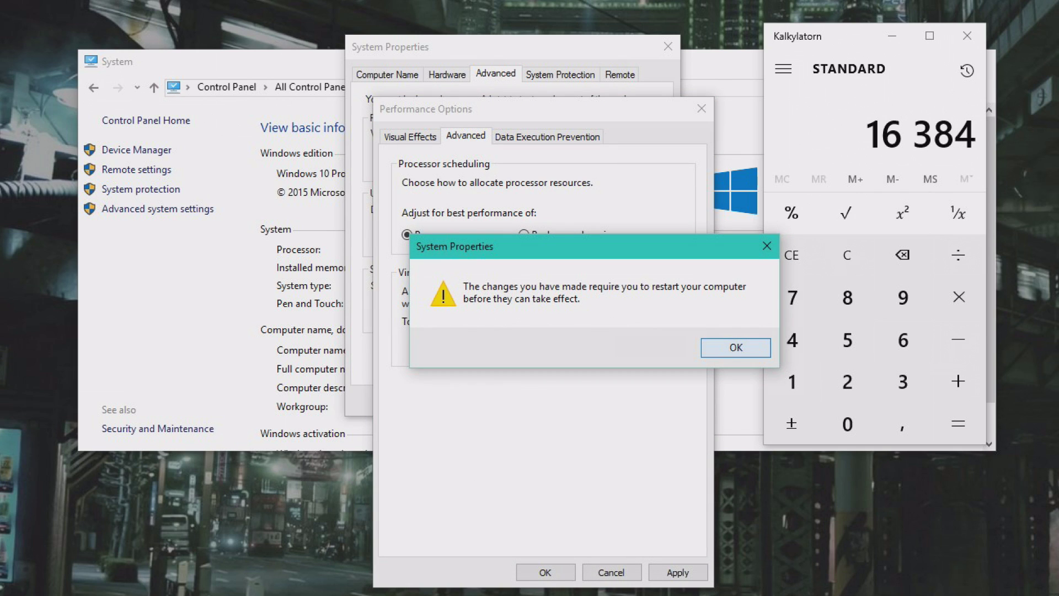
key(Return)
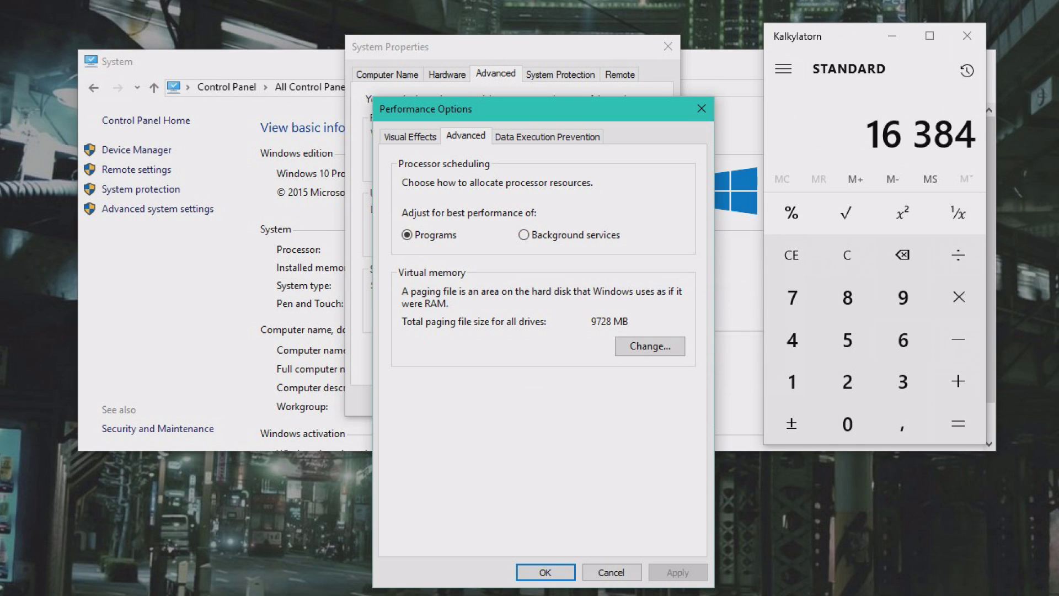
key(Return)
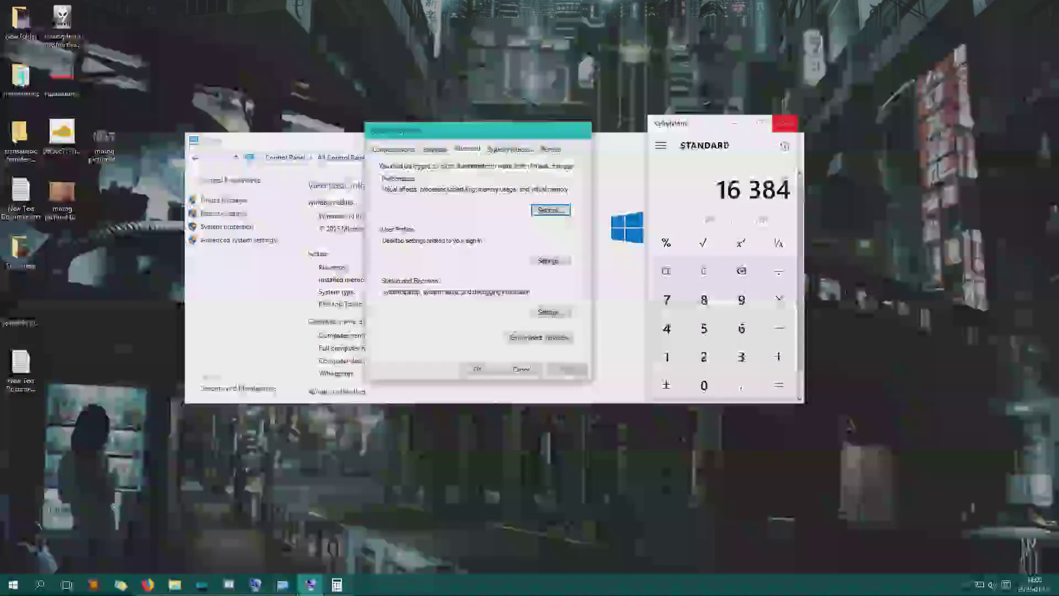
Close Calculator, move System Properties to the right, and search Start for 'msinf'.
click(785, 122)
drag(508, 130, 611, 107)
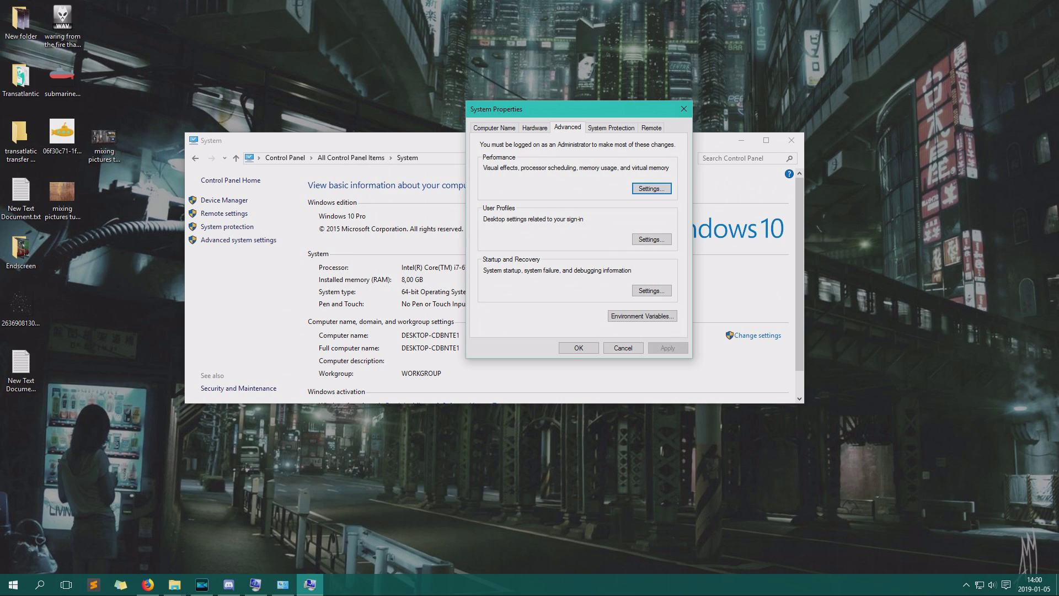
key(super)
text(msinf)
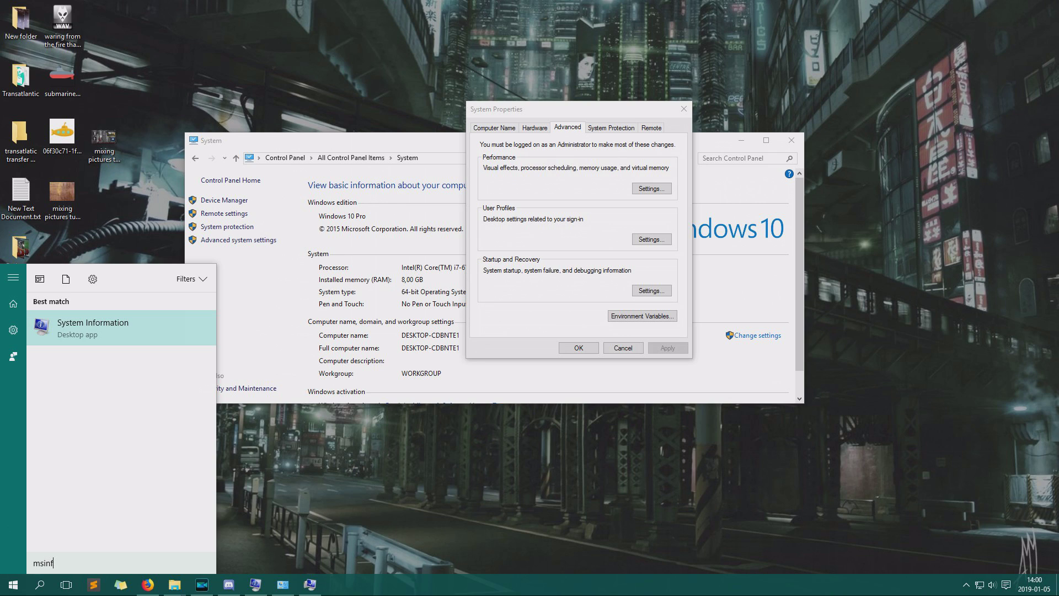
In System Information, check installed, available and 17,5 GB total virtual memory, then close it.
key(Return)
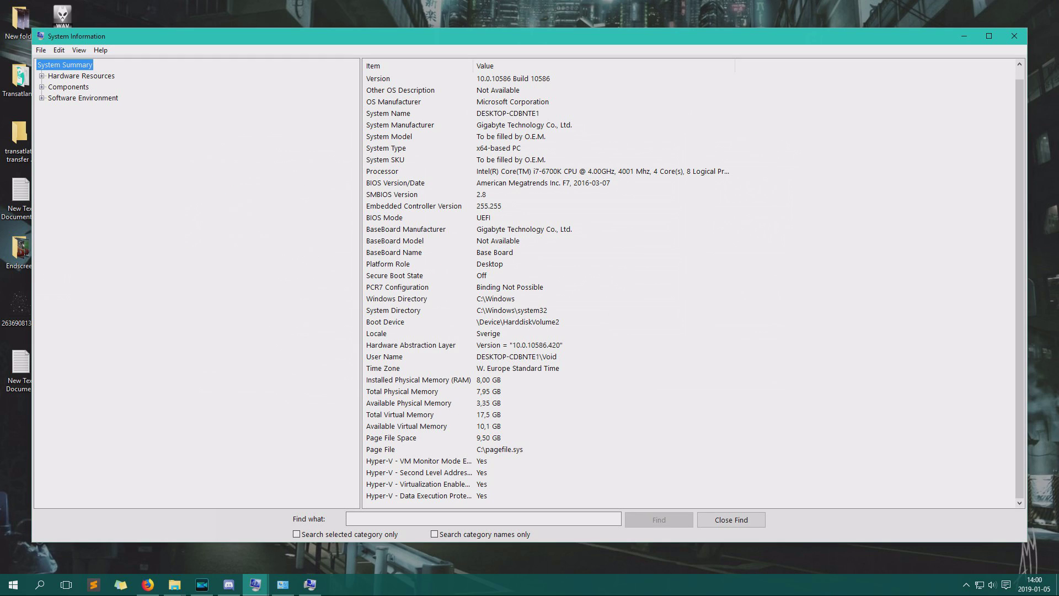
click(419, 379)
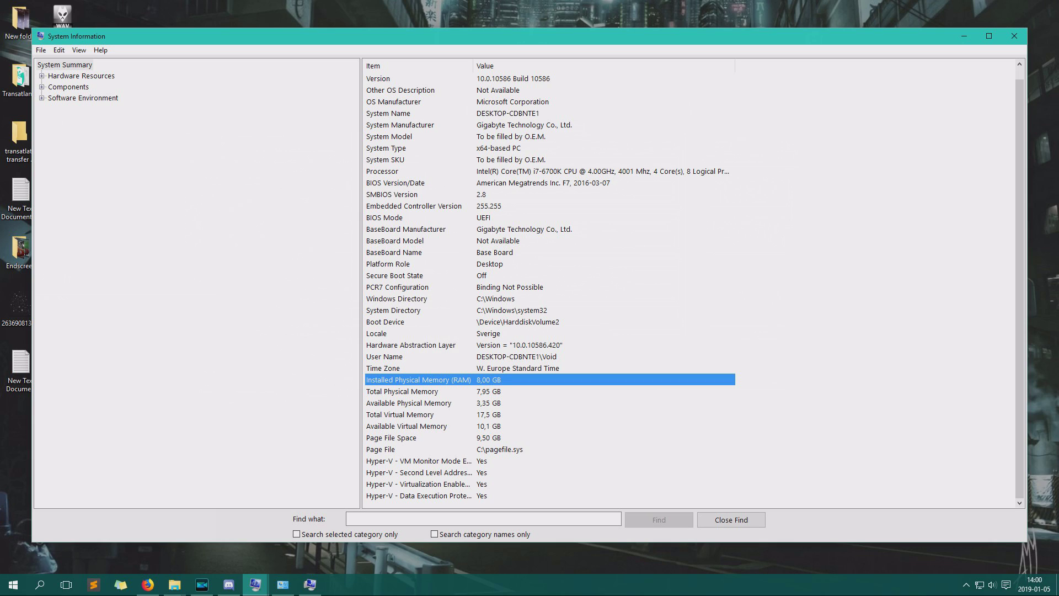
click(409, 402)
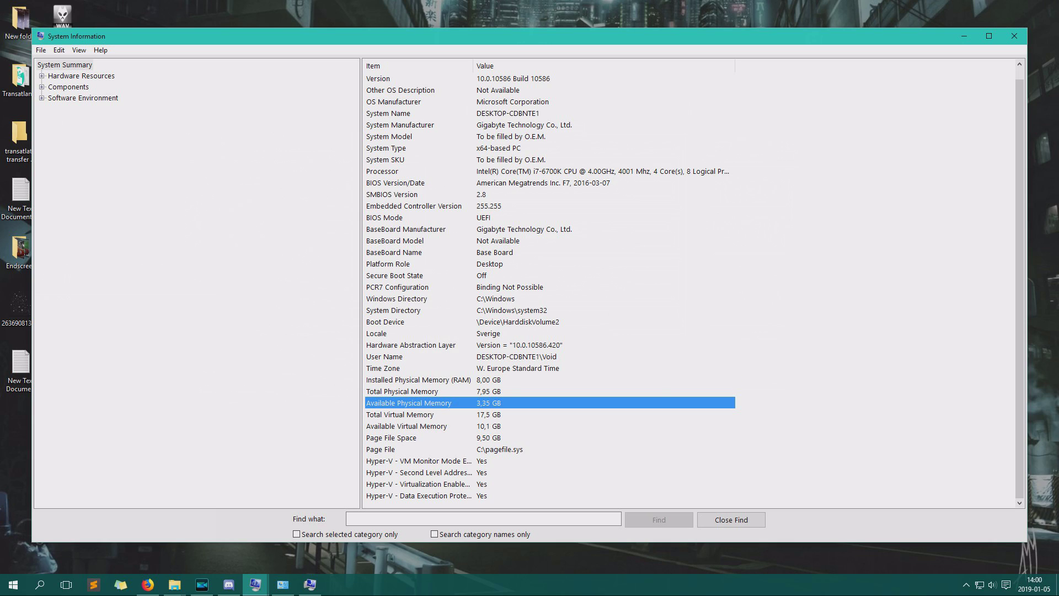
click(400, 415)
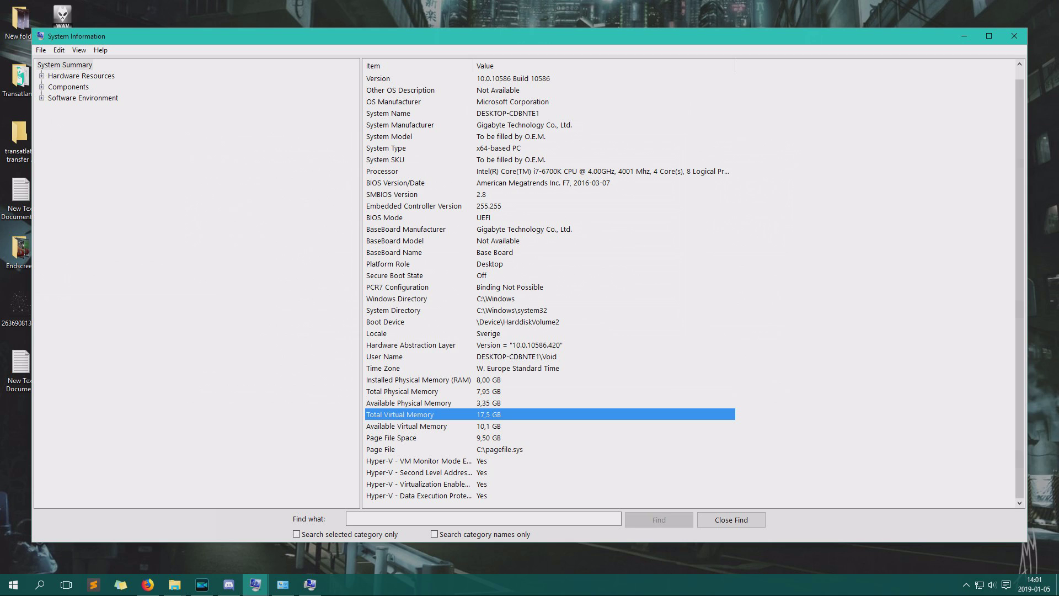
click(1014, 36)
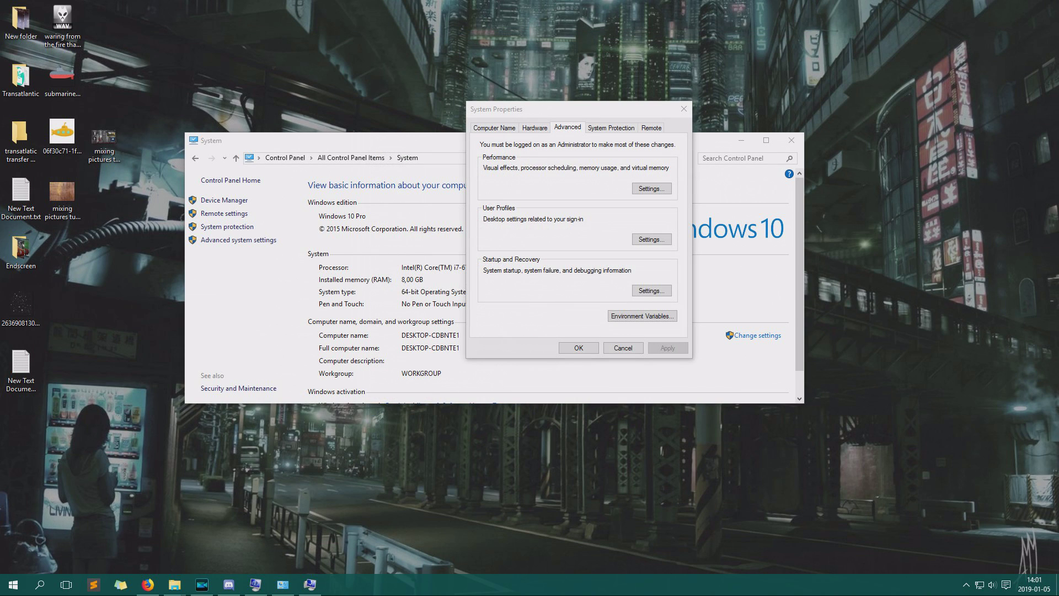